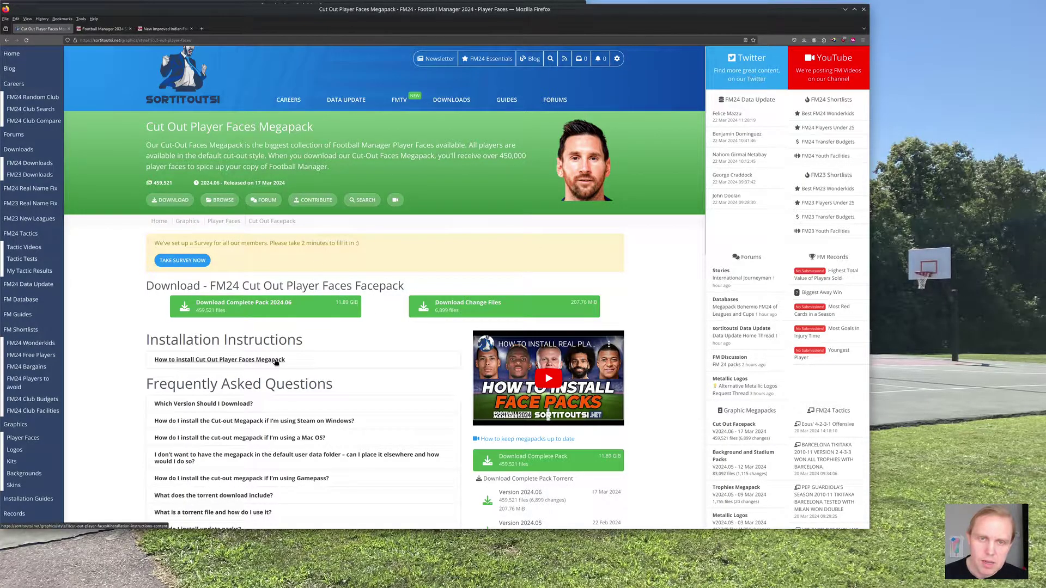
- Open the FM Scout download page for the 'WTCS Gold 24 by TCSSkin and WorkTheSpace' skin
{"action": "left_click", "coordinate": [104, 29]}
{"action": "left_click", "coordinate": [492, 305]}
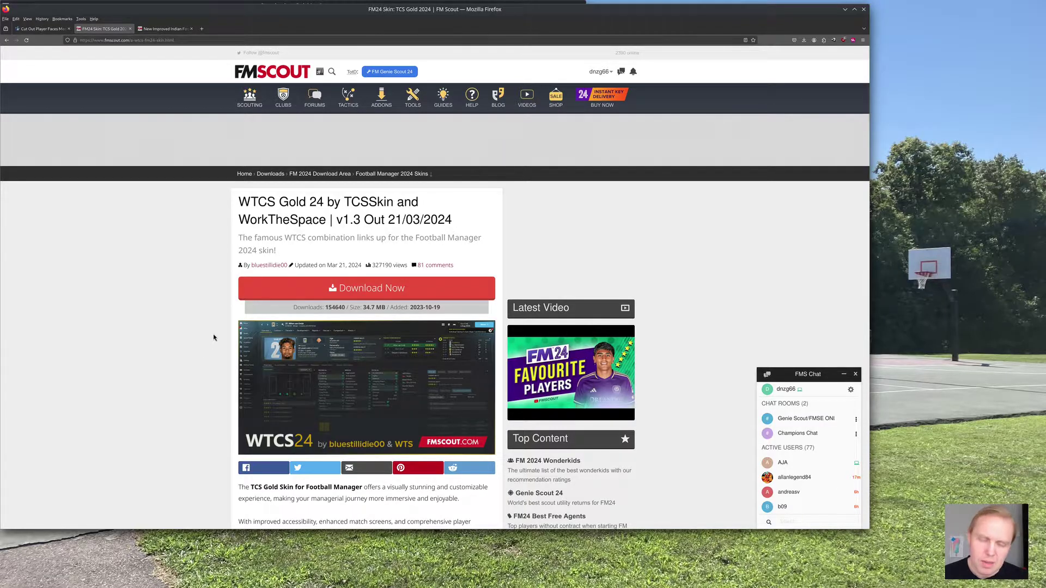
- Look over the Indian football system download page, then minimize Firefox
{"action": "left_click", "coordinate": [158, 29]}
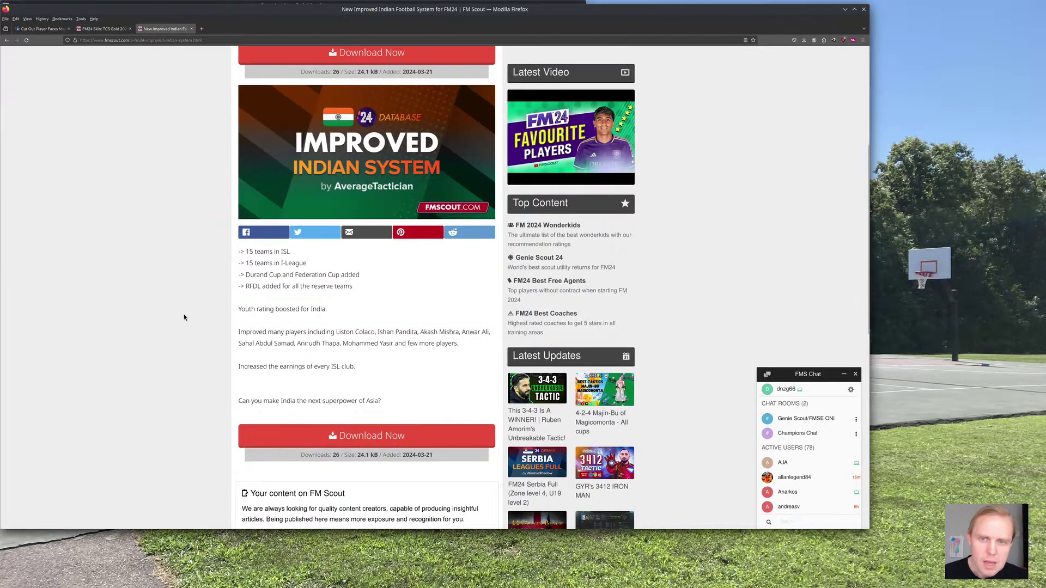
{"action": "scroll", "coordinate": [182, 316], "scroll_direction": "up", "scroll_amount": 3}
{"action": "scroll", "coordinate": [182, 317], "scroll_direction": "down", "scroll_amount": 3}
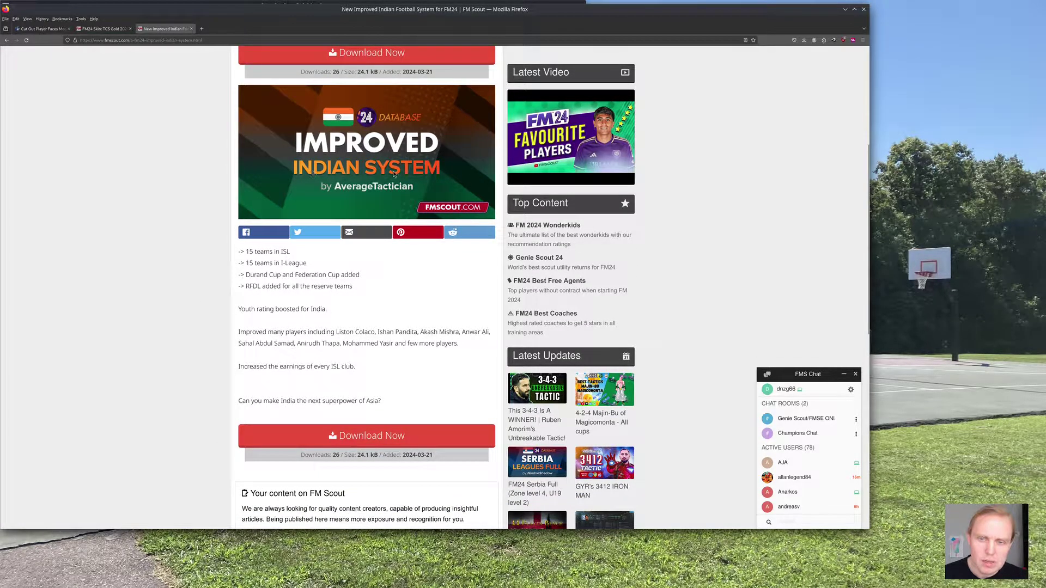
{"action": "scroll", "coordinate": [131, 256], "scroll_direction": "up", "scroll_amount": 2}
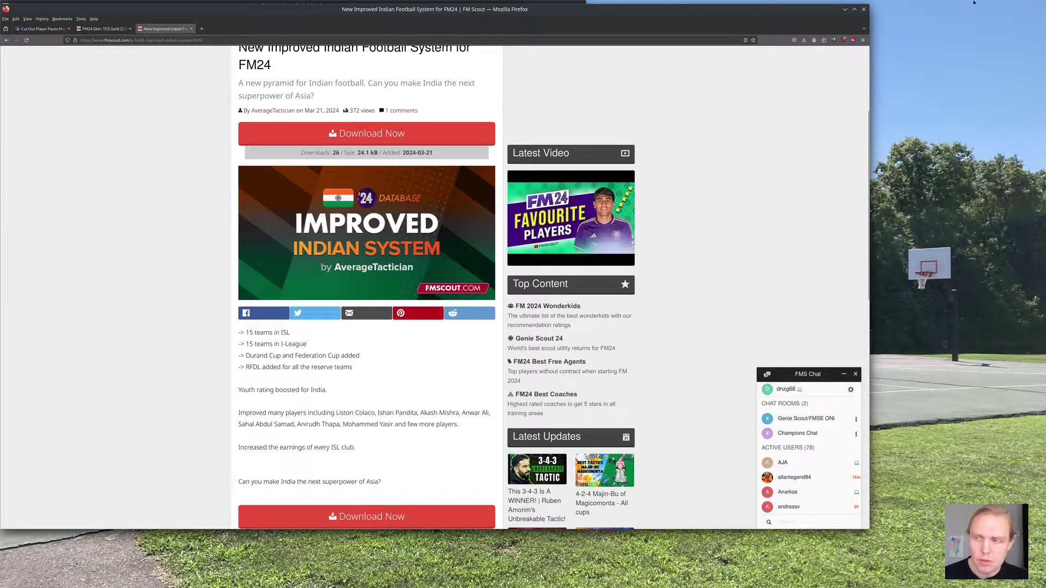
{"action": "left_click", "coordinate": [845, 9]}
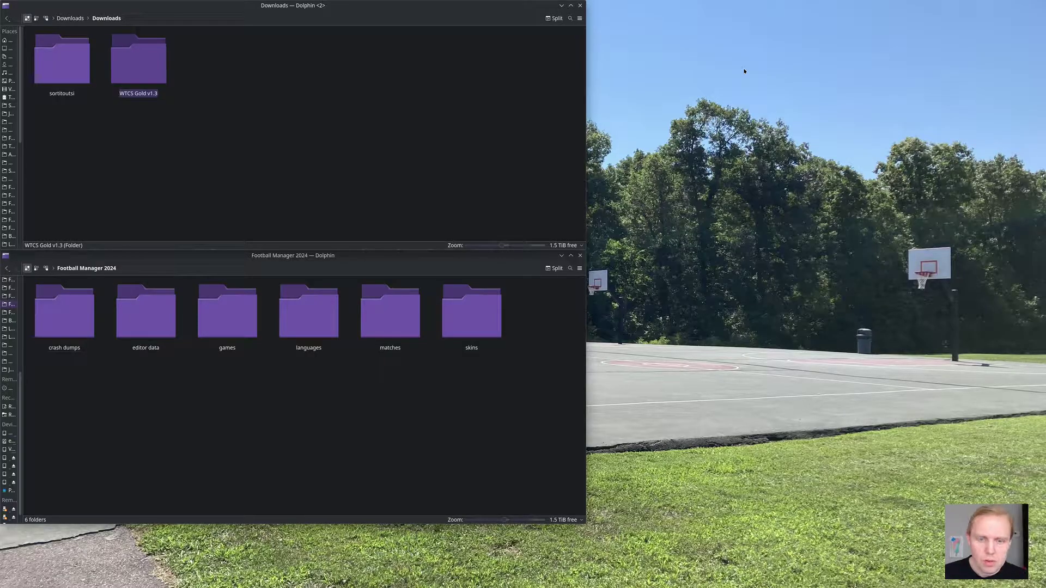
- Show the breadcrumb's parent folder chain leading to Football Manager 2024
{"action": "left_click", "coordinate": [55, 271]}
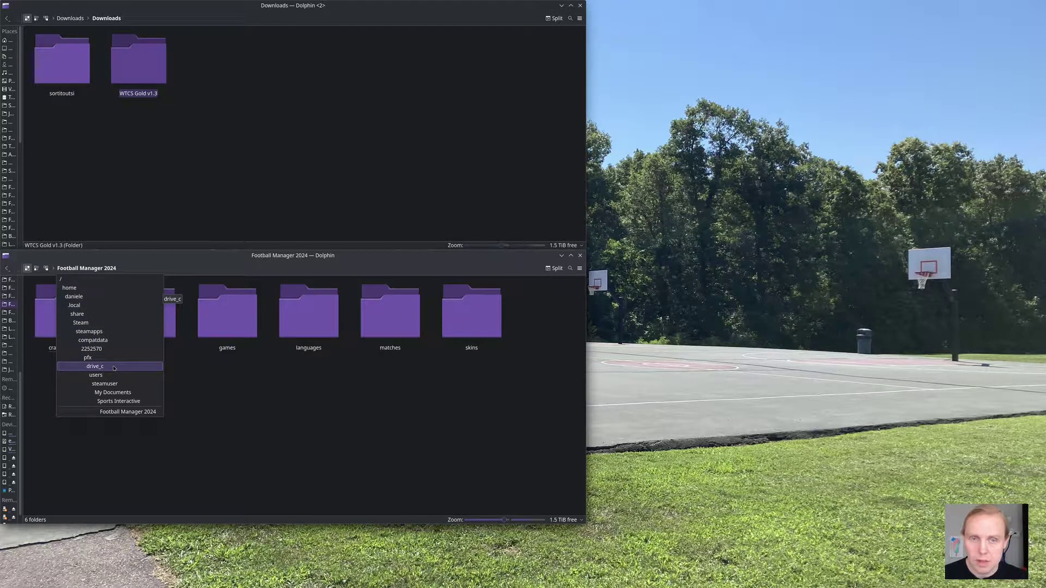
{"action": "left_click", "coordinate": [240, 401]}
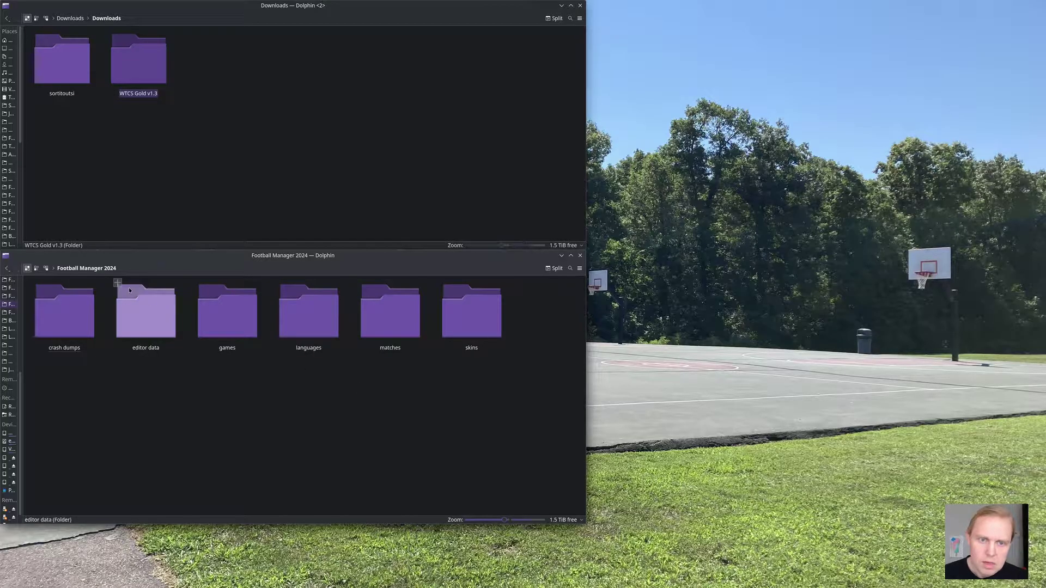
{"action": "left_click", "coordinate": [54, 270]}
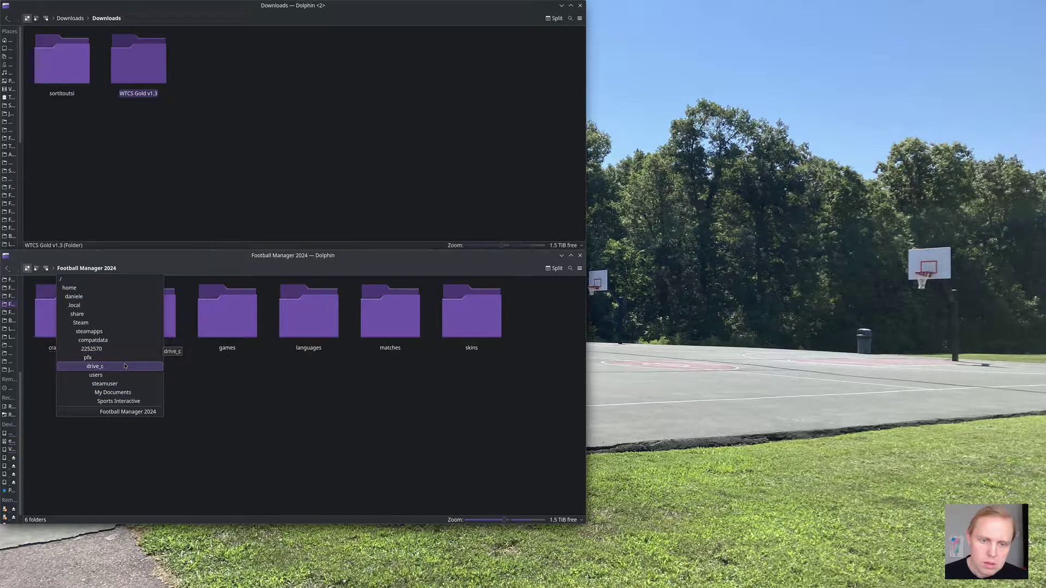
{"action": "left_click", "coordinate": [125, 366]}
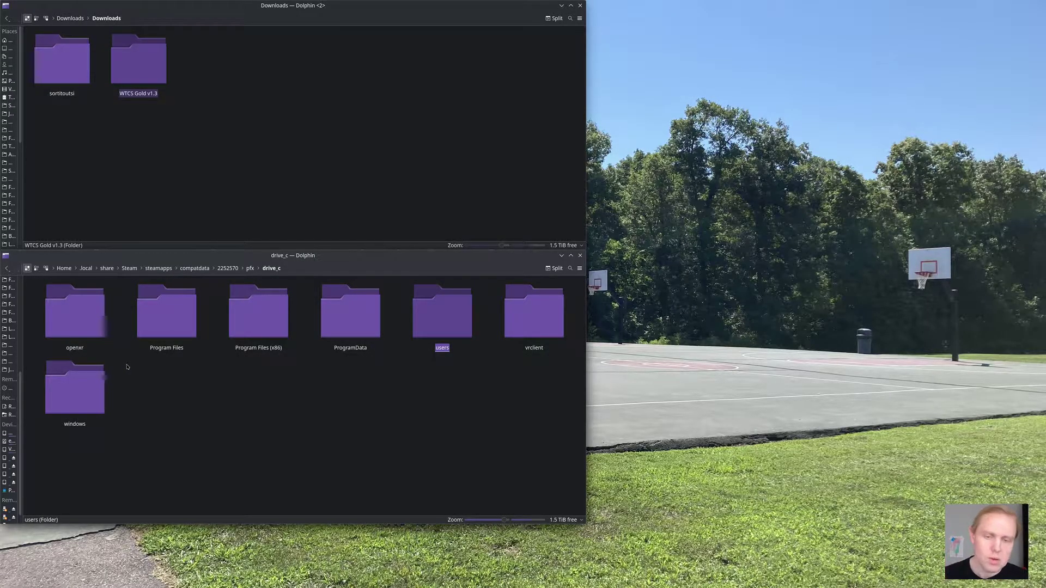
{"action": "left_click", "coordinate": [414, 337]}
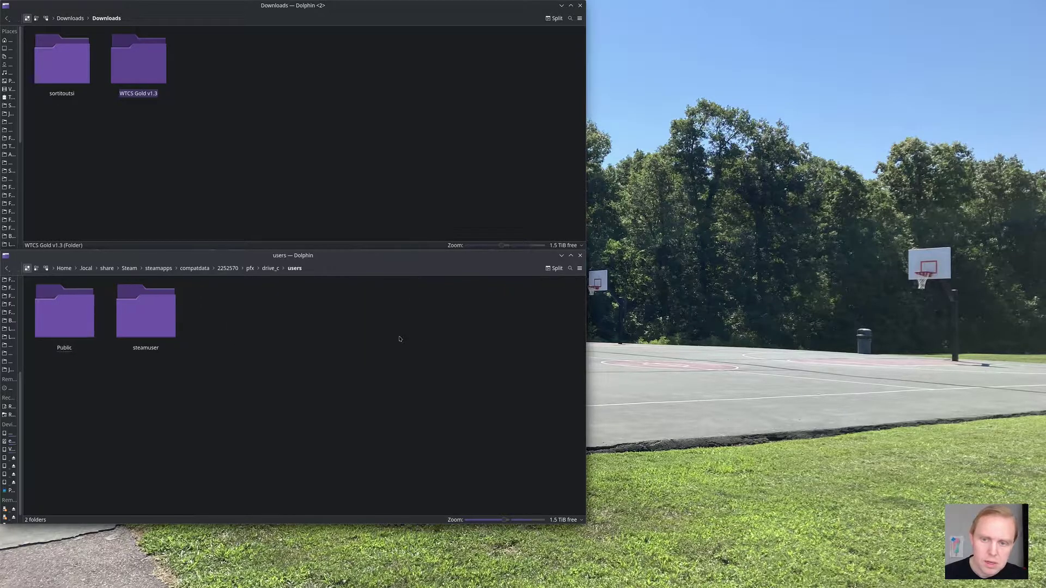
{"action": "left_click", "coordinate": [135, 330]}
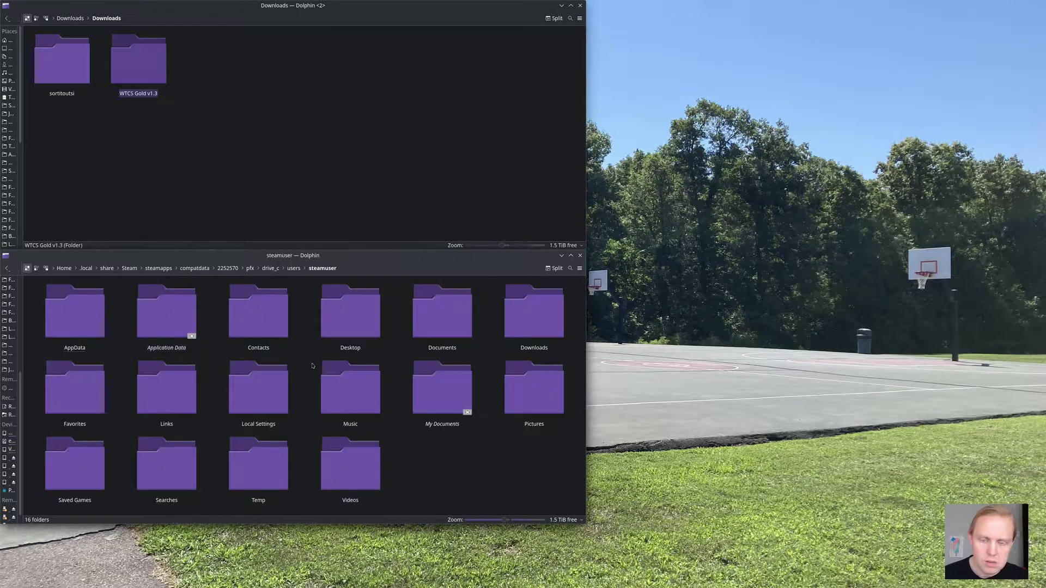
{"action": "left_click", "coordinate": [441, 387]}
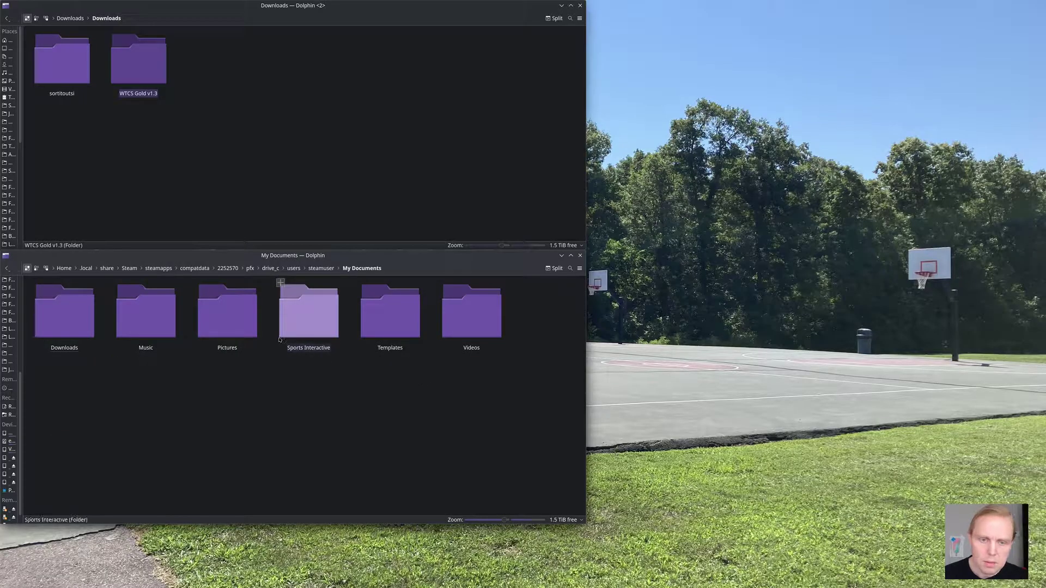
{"action": "left_click_drag", "start_coordinate": [279, 339], "coordinate": [374, 491]}
{"action": "left_click", "coordinate": [303, 317]}
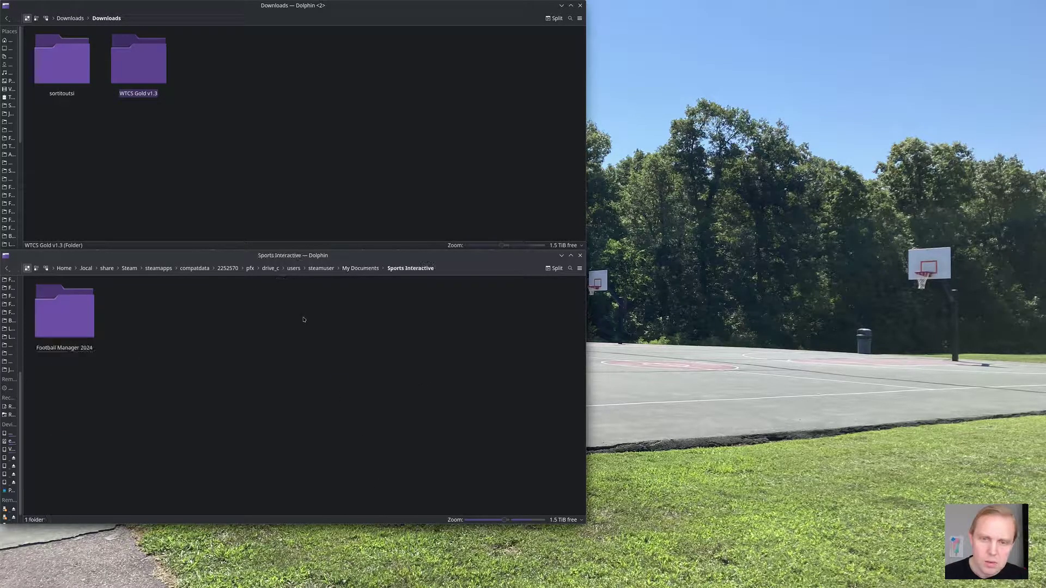
{"action": "left_click", "coordinate": [356, 273]}
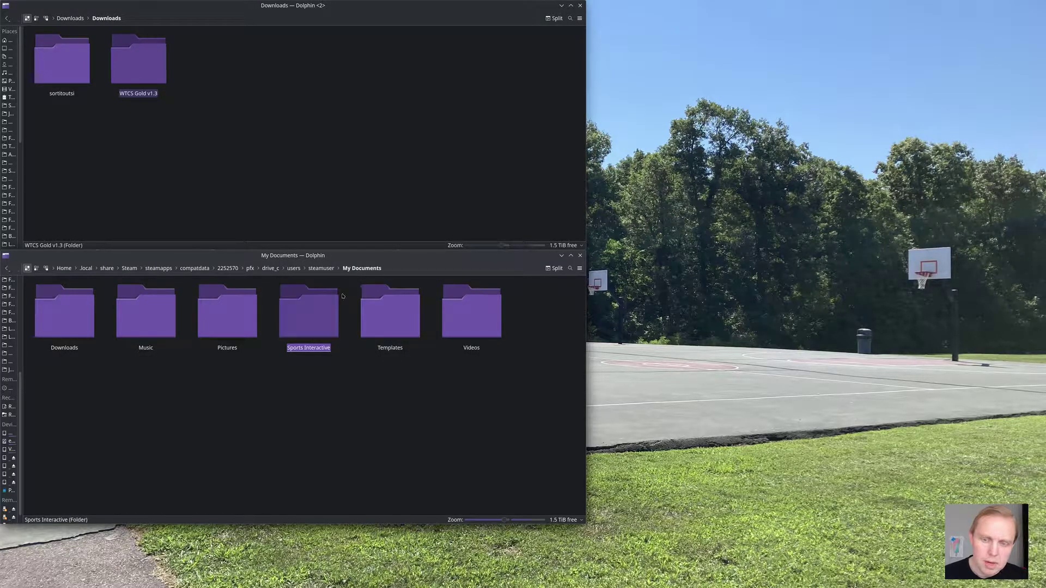
{"action": "double_click", "coordinate": [326, 318]}
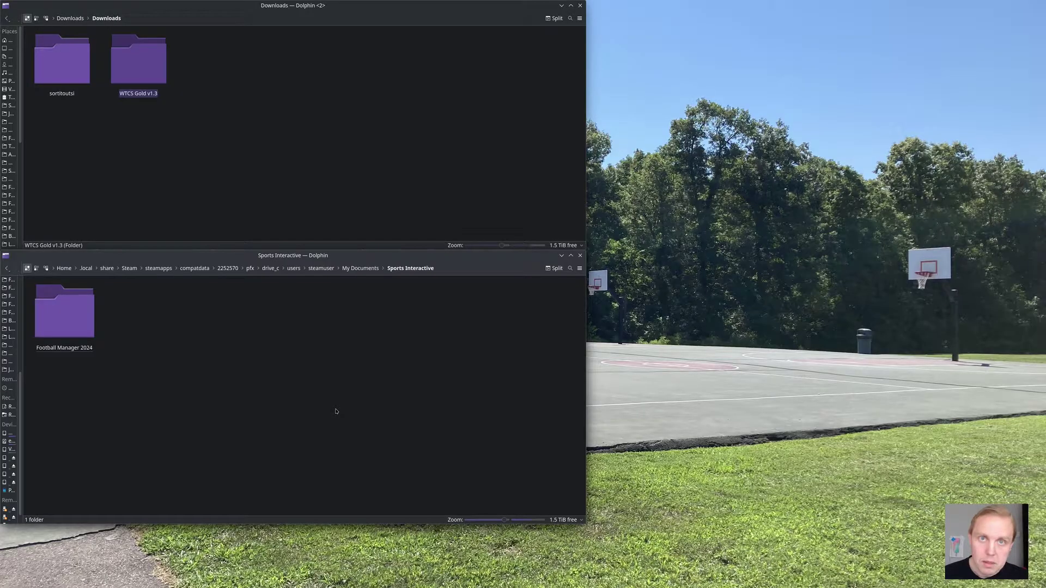
{"action": "double_click", "coordinate": [81, 310]}
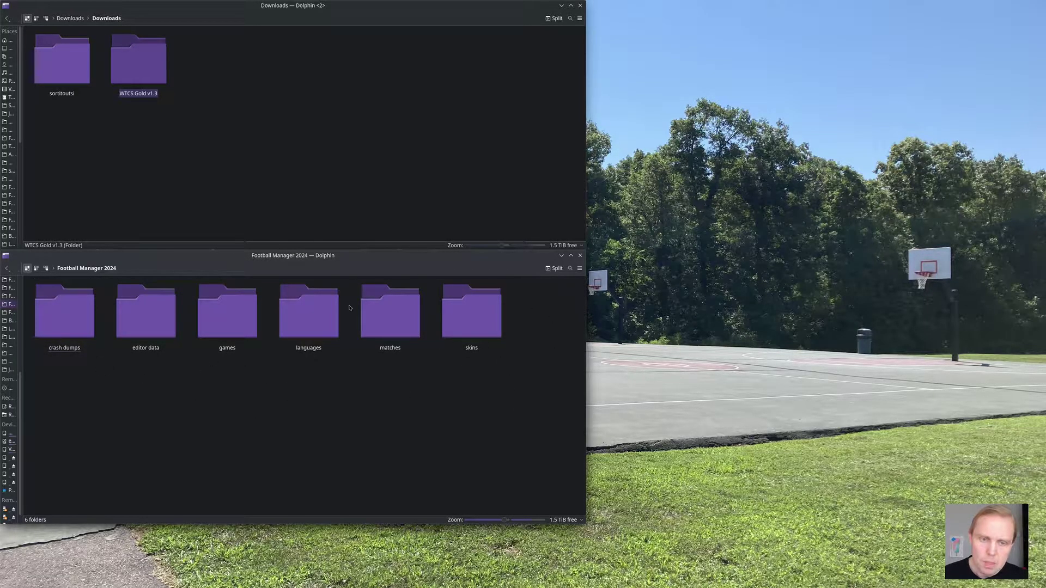
{"action": "left_click", "coordinate": [53, 268]}
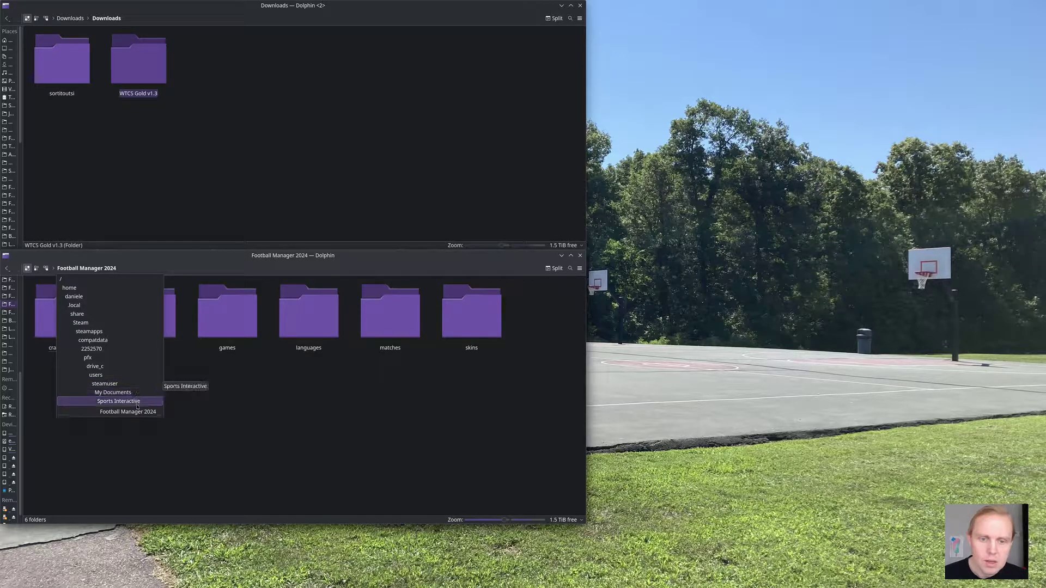
{"action": "left_click", "coordinate": [305, 417]}
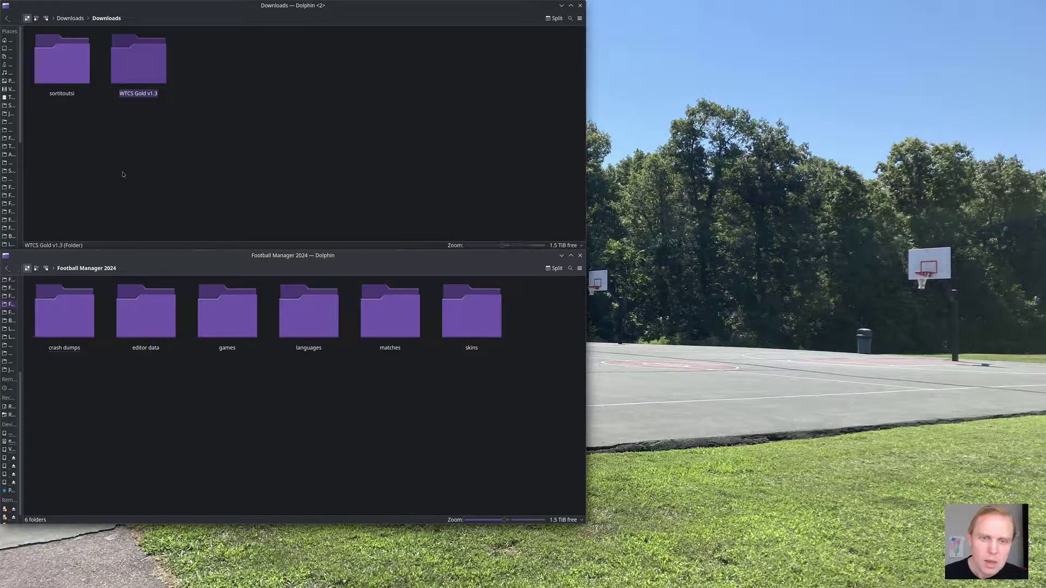
- Create a new folder named 'graphics' inside Football Manager 2024
{"action": "left_click", "coordinate": [68, 60]}
{"action": "double_click", "coordinate": [76, 79]}
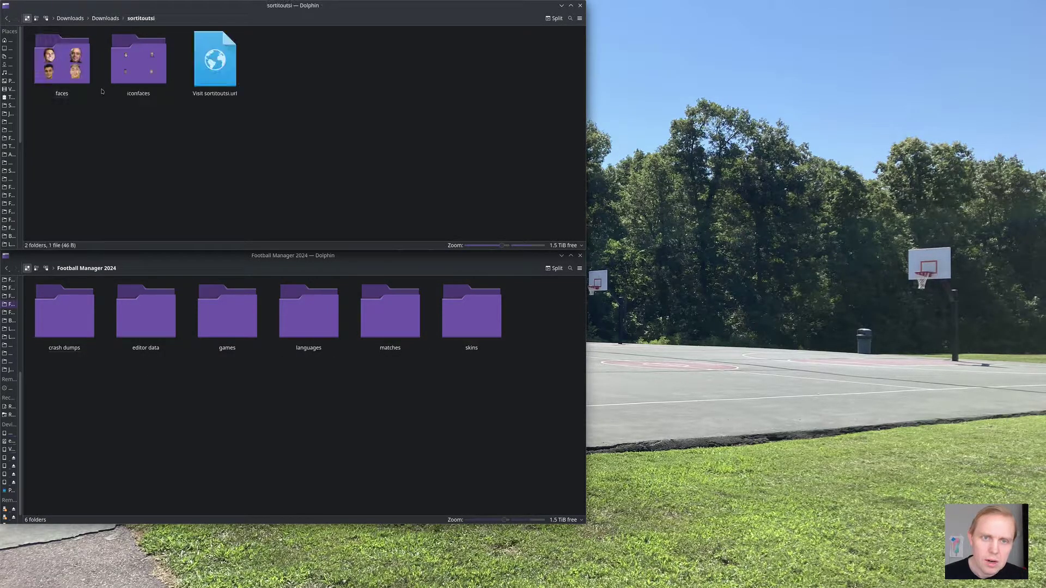
{"action": "key", "text": "BackSpace"}
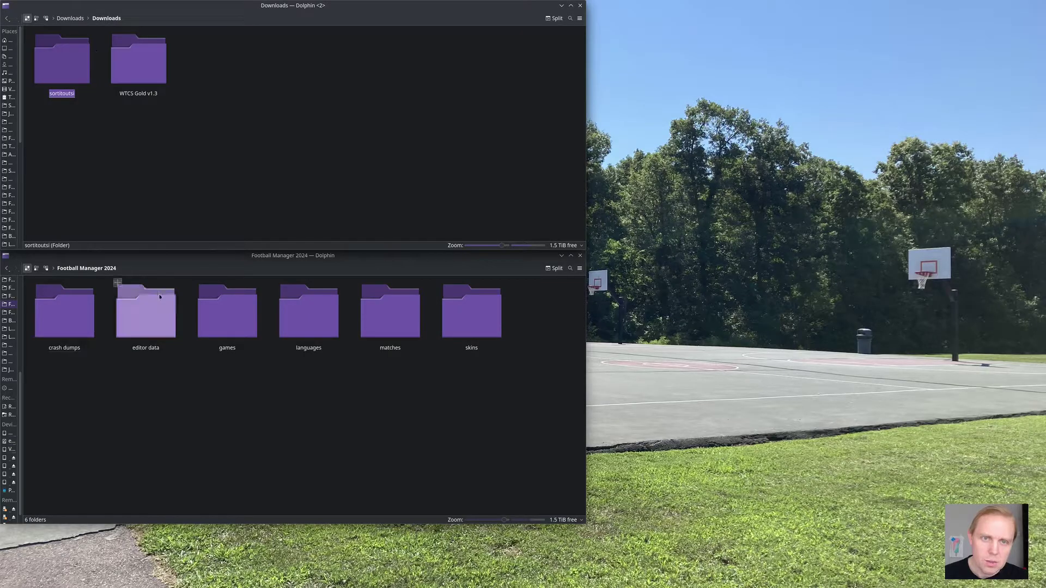
{"action": "right_click", "coordinate": [166, 393]}
{"action": "mouse_move", "coordinate": [229, 396]}
{"action": "left_click", "coordinate": [292, 398]}
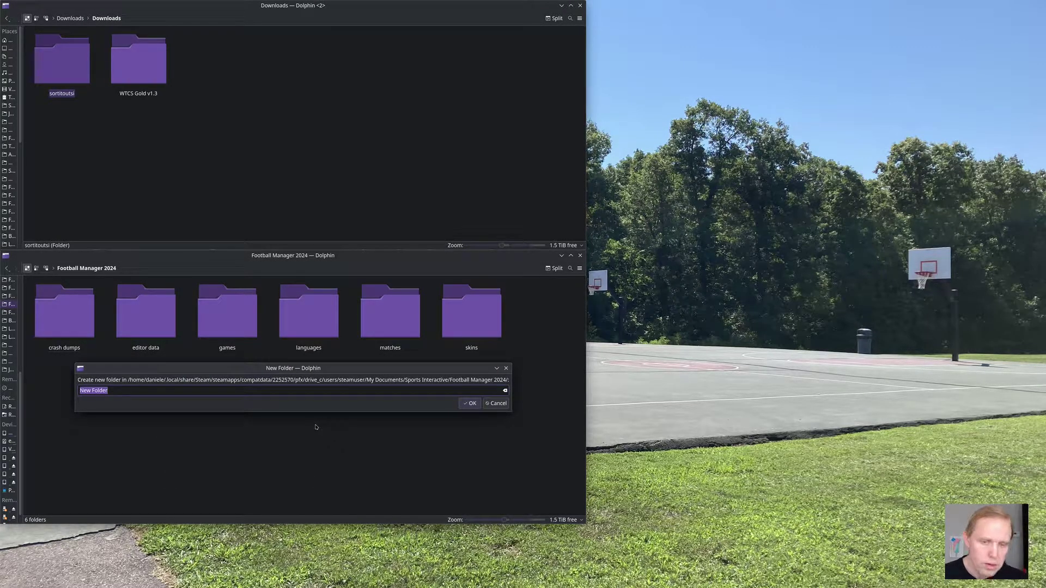
{"action": "type", "text": "graphics"}
{"action": "key", "text": "Return"}
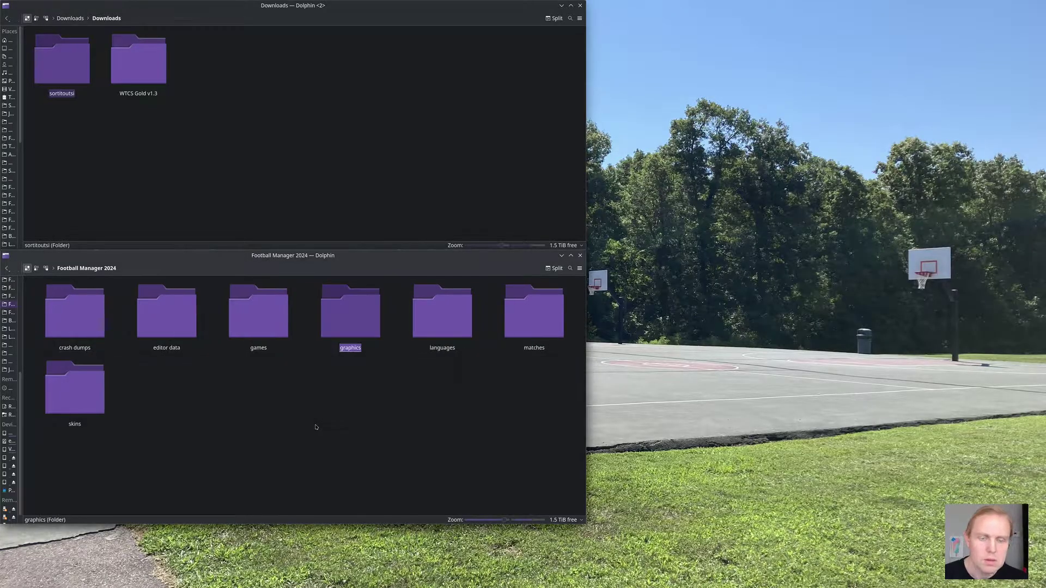
- Move the sortitoutsi folder from Downloads into the graphics folder
{"action": "left_click", "coordinate": [344, 326]}
{"action": "left_click_drag", "start_coordinate": [67, 71], "coordinate": [216, 355]}
{"action": "left_click", "coordinate": [240, 359]}
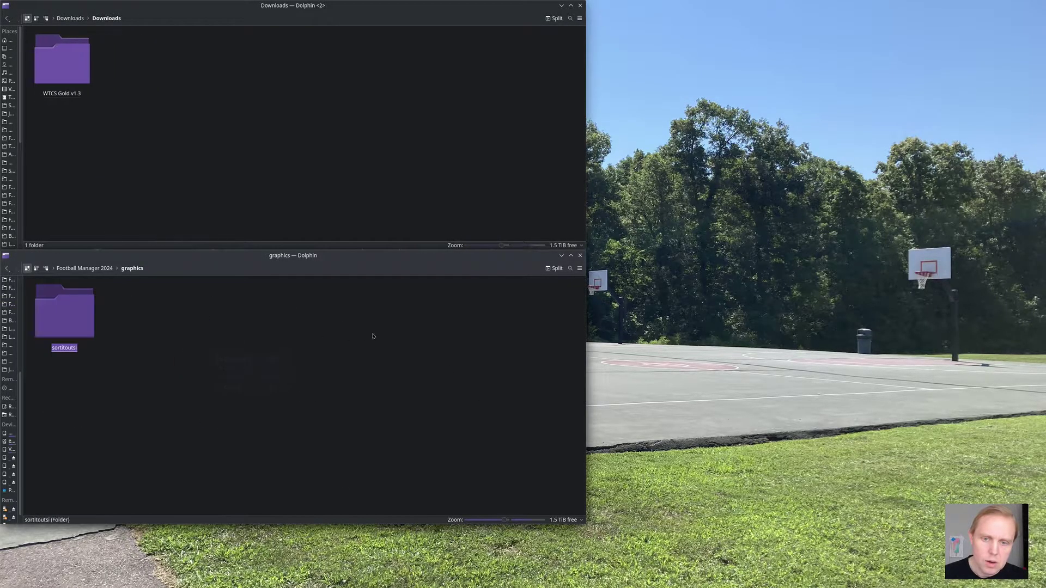
- Move the WTCS Gold v1.3 skin folder into the skins folder
{"action": "left_click", "coordinate": [104, 269]}
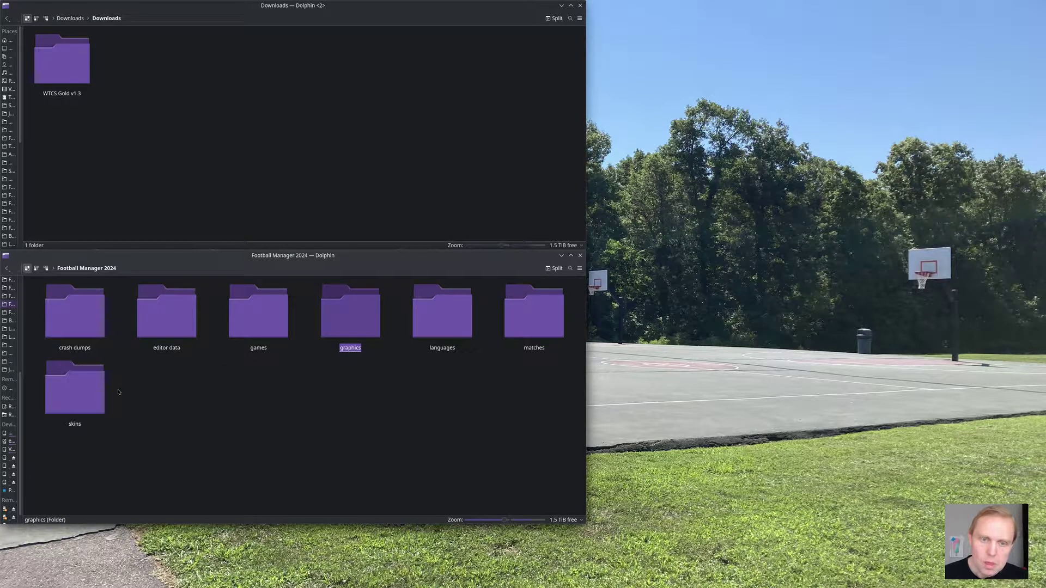
{"action": "double_click", "coordinate": [92, 391]}
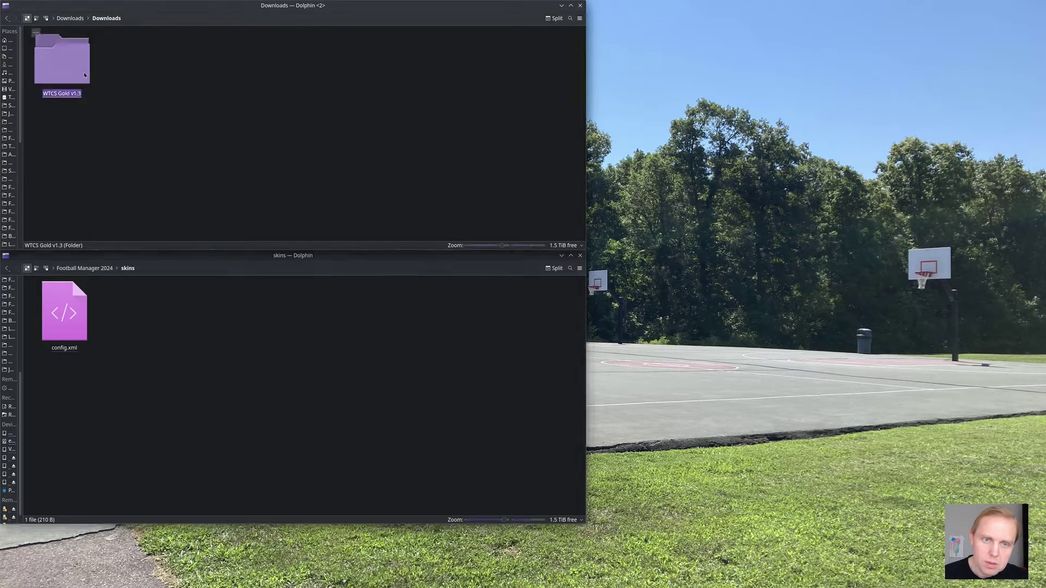
{"action": "left_click_drag", "start_coordinate": [74, 67], "coordinate": [202, 328]}
{"action": "left_click", "coordinate": [244, 331]}
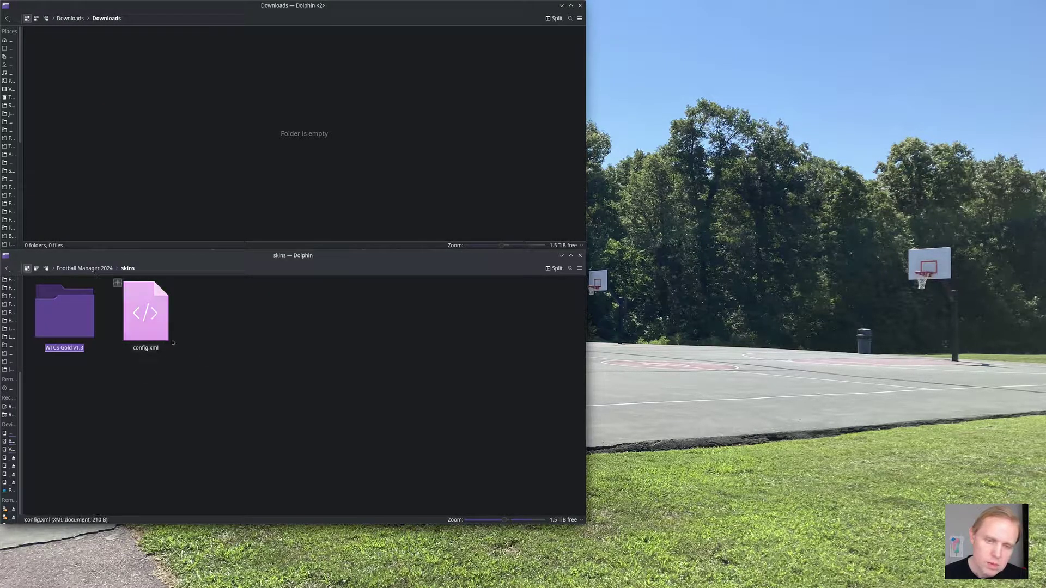
- Move new_improved_indian_football_system_261509.fmf from Downloads into the editor data folder
{"action": "left_click", "coordinate": [87, 268]}
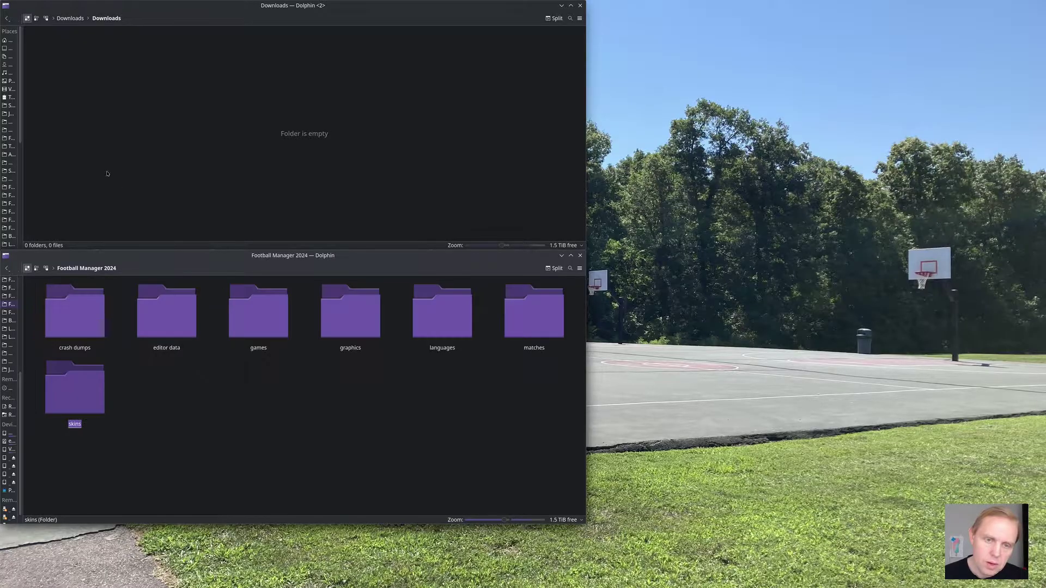
{"action": "left_click", "coordinate": [71, 18]}
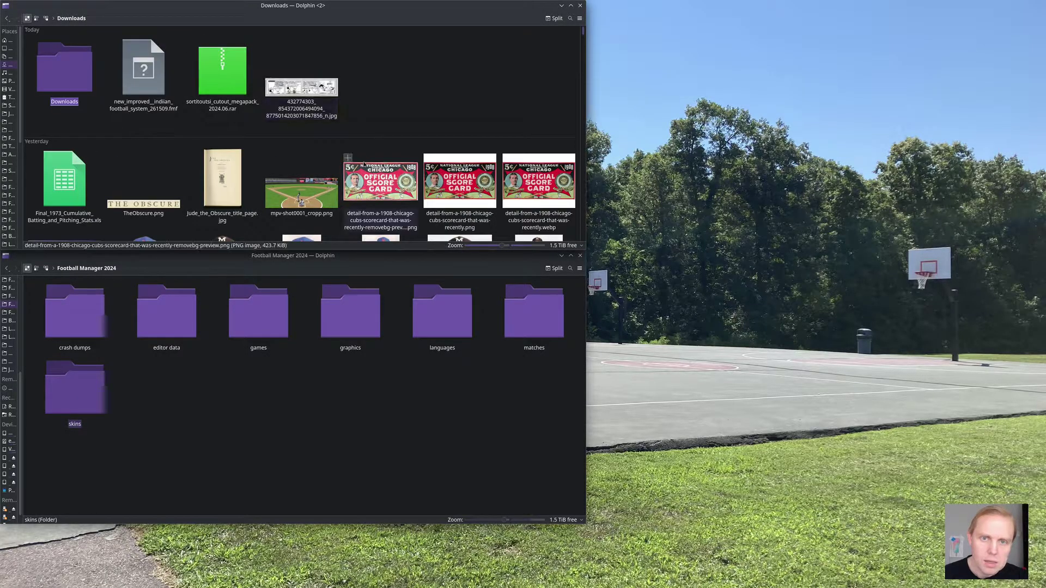
{"action": "left_click", "coordinate": [155, 90]}
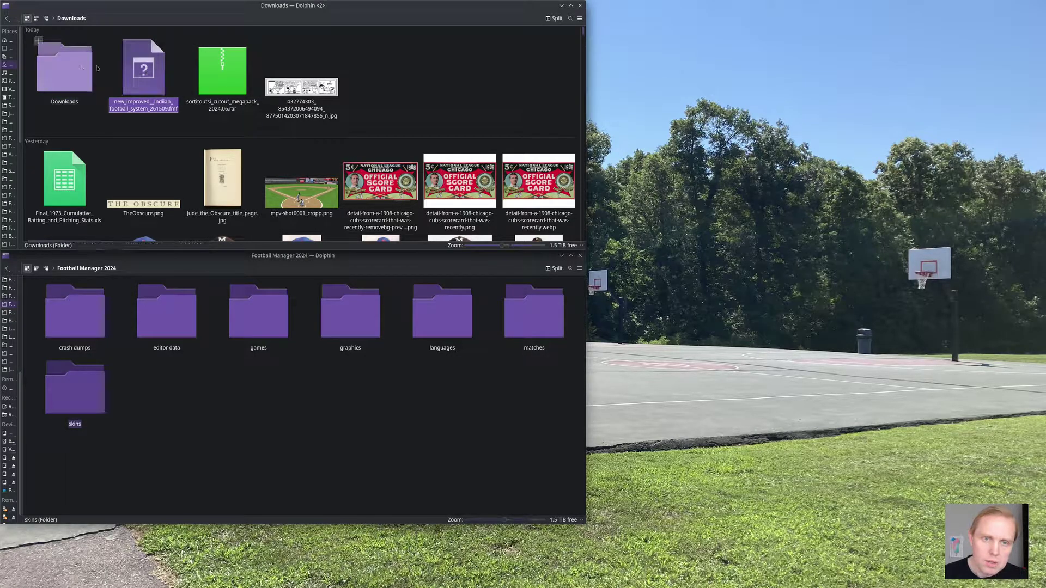
{"action": "double_click", "coordinate": [167, 311]}
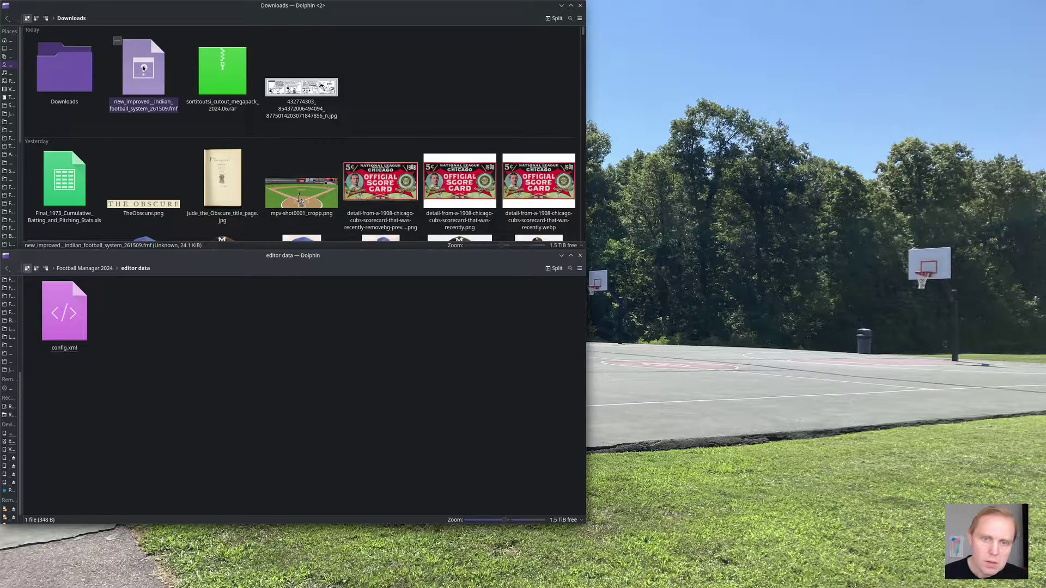
{"action": "left_click_drag", "start_coordinate": [143, 68], "coordinate": [209, 357]}
{"action": "left_click", "coordinate": [229, 361]}
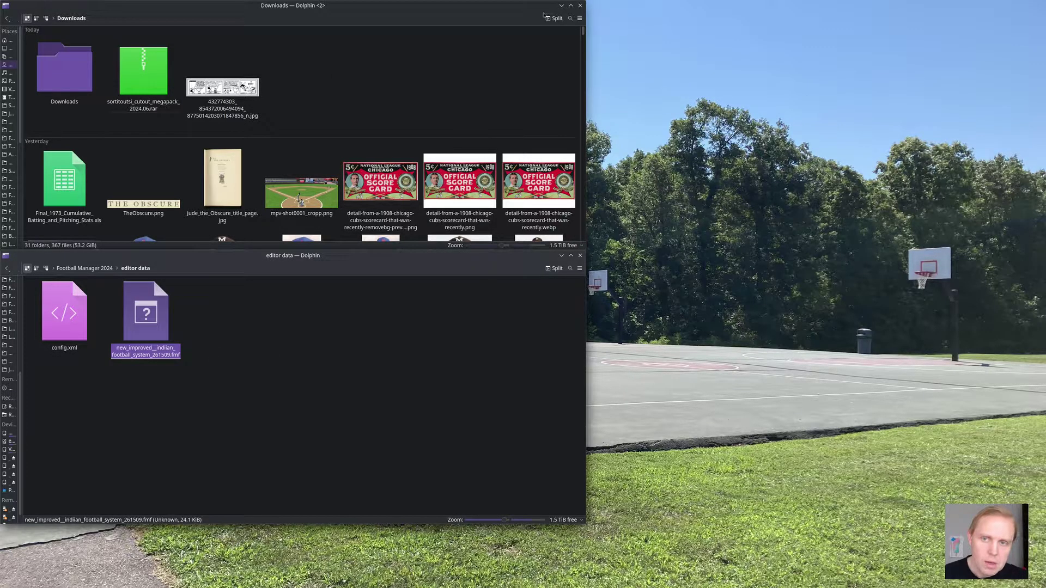
- Minimize the Downloads window, reposition the other window and return to Football Manager 2024
{"action": "left_click", "coordinate": [560, 5]}
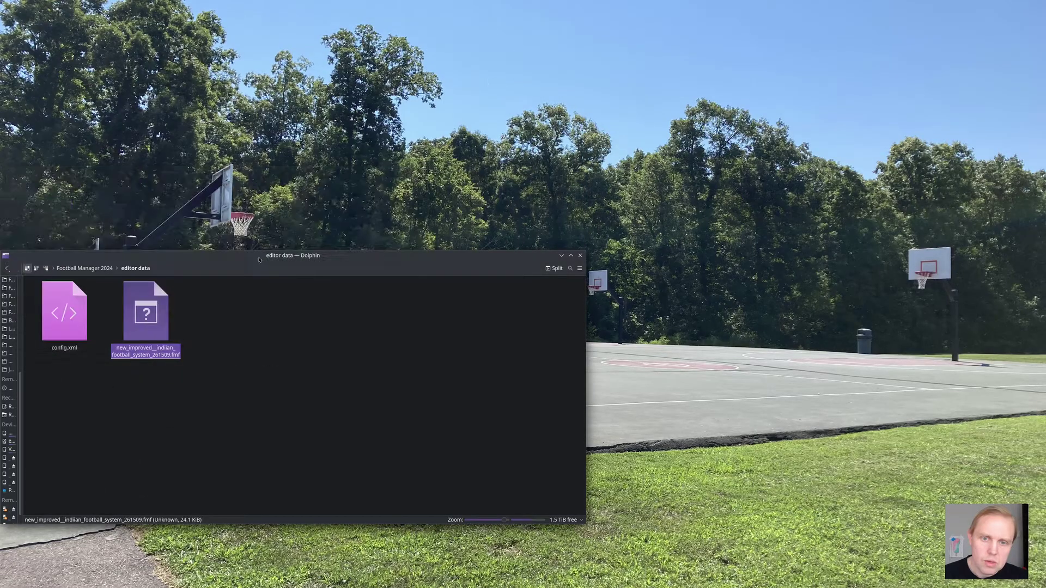
{"action": "left_click_drag", "start_coordinate": [260, 259], "coordinate": [301, 129]}
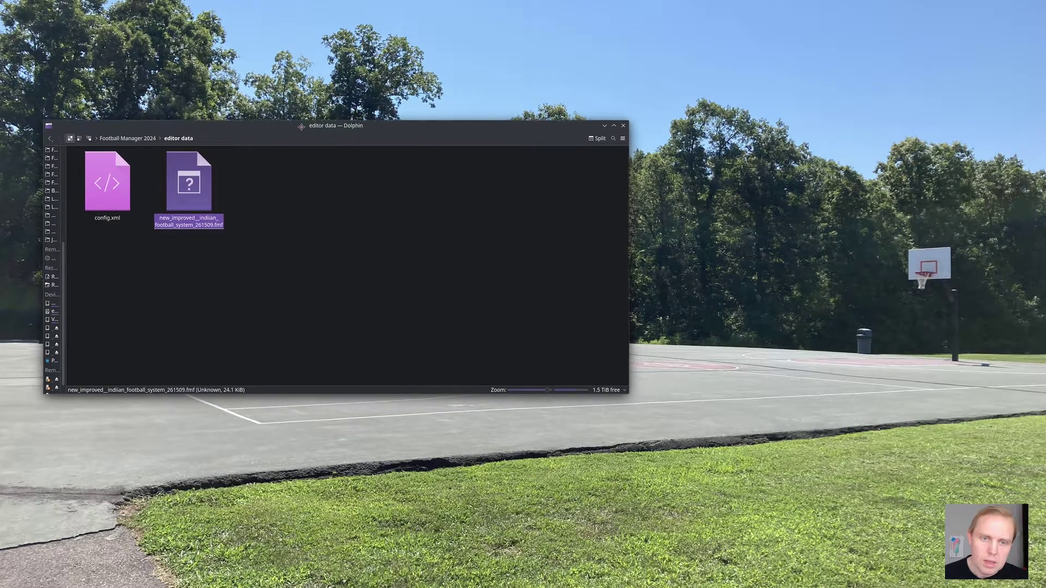
{"action": "double_click", "coordinate": [198, 218]}
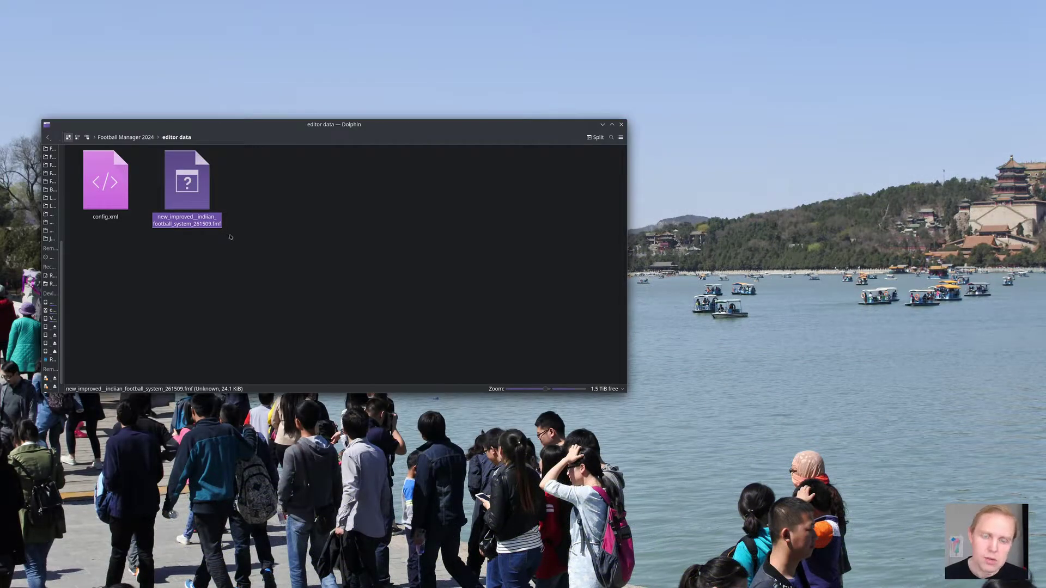
{"action": "left_click", "coordinate": [232, 238]}
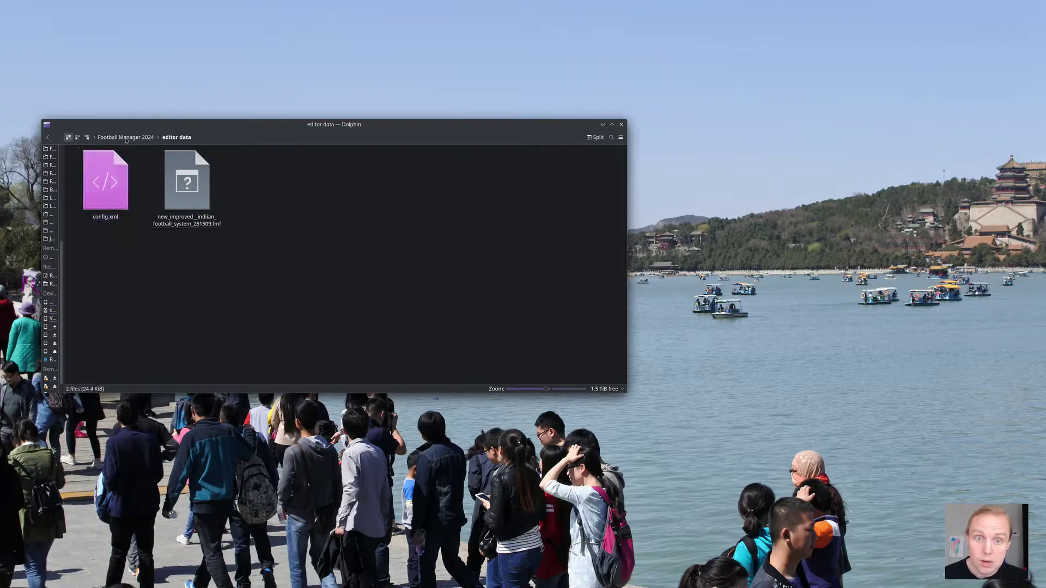
{"action": "key", "text": "BackSpace"}
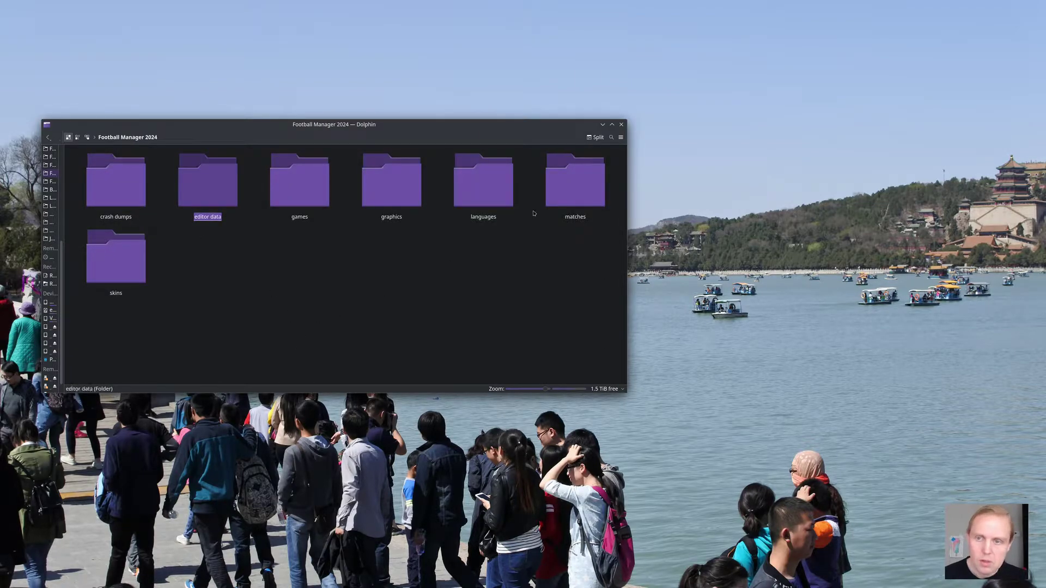
- Check the matches and games folders' contents and view the full Football Manager 2024 path
{"action": "double_click", "coordinate": [571, 183]}
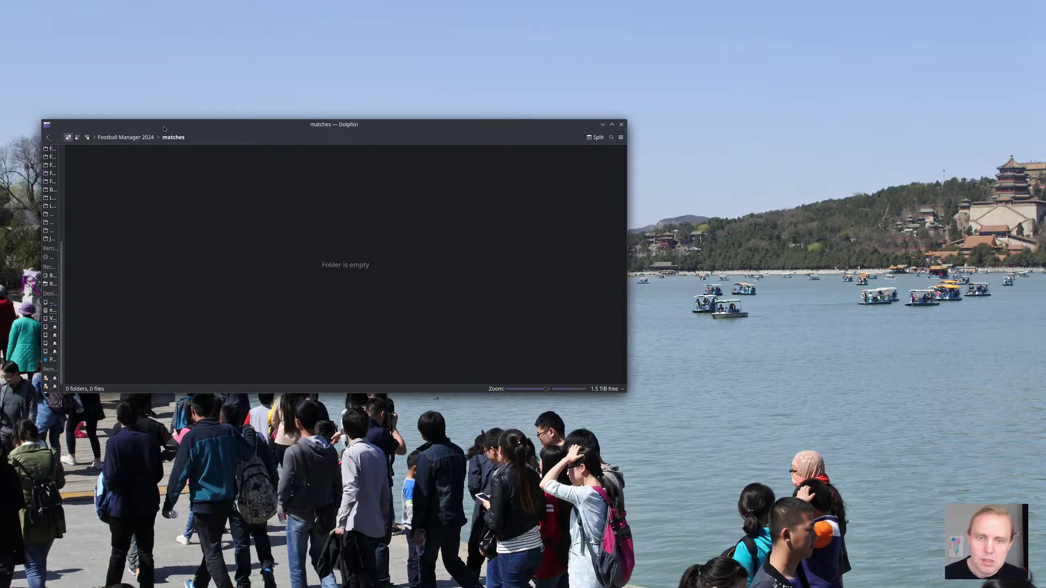
{"action": "key", "text": "BackSpace"}
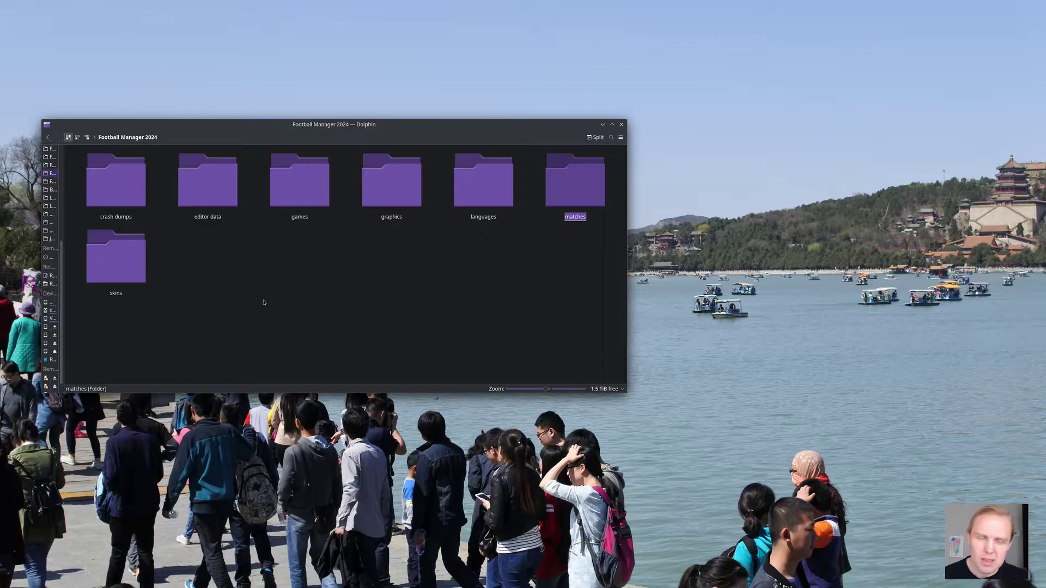
{"action": "double_click", "coordinate": [288, 215]}
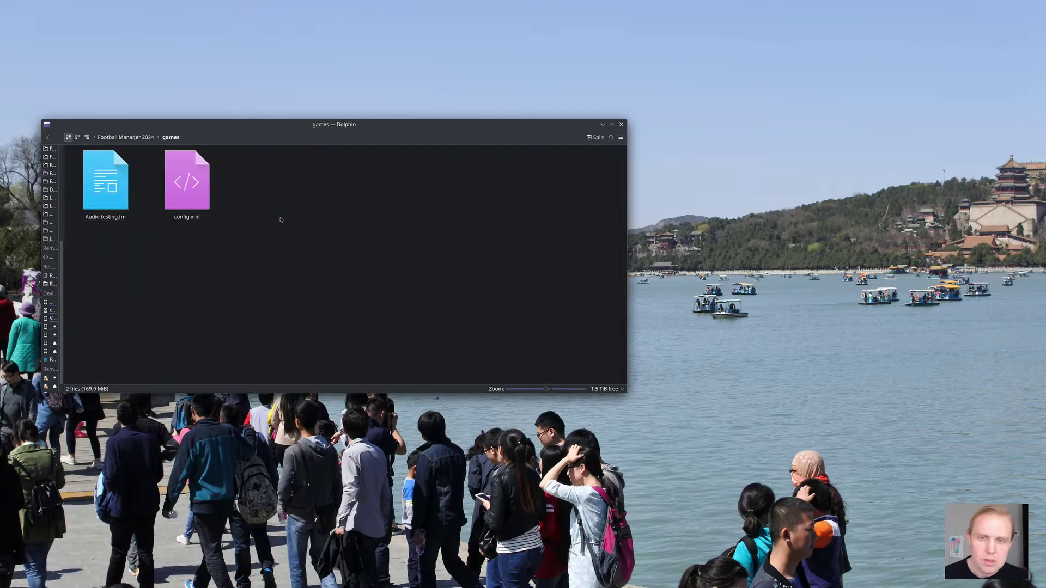
{"action": "key", "text": "BackSpace"}
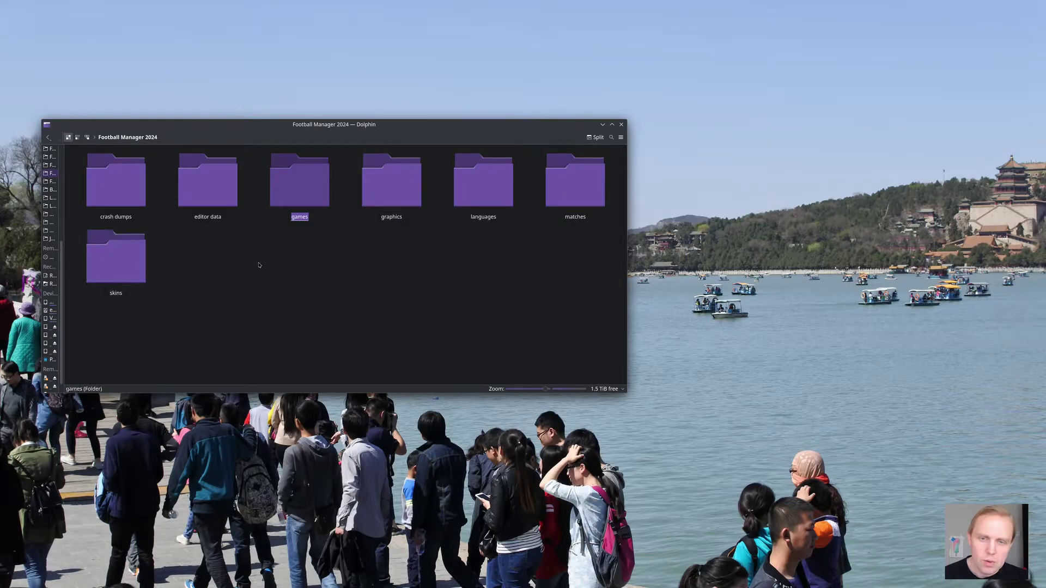
{"action": "left_click", "coordinate": [185, 295]}
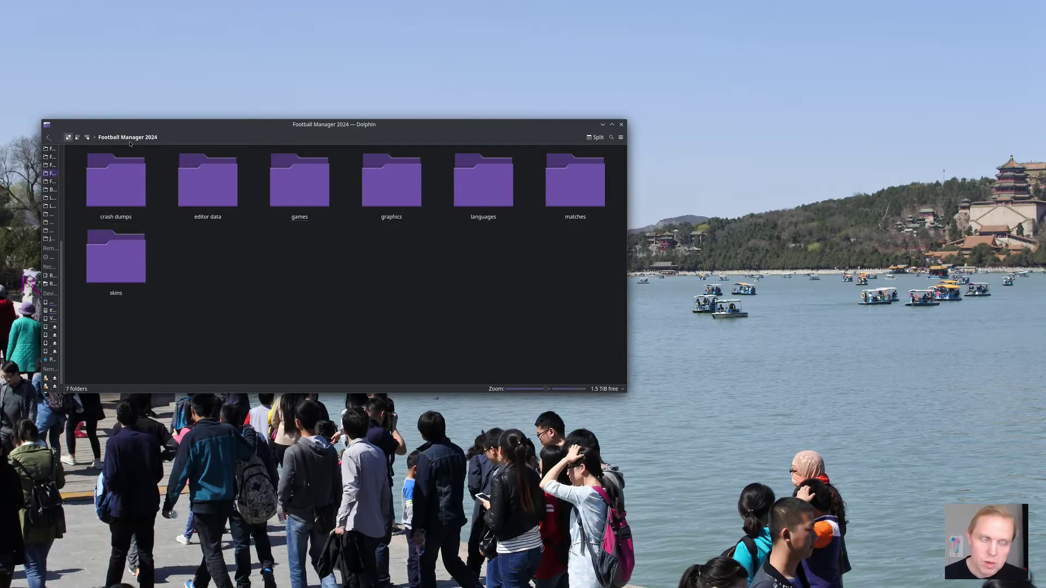
{"action": "left_click", "coordinate": [95, 138]}
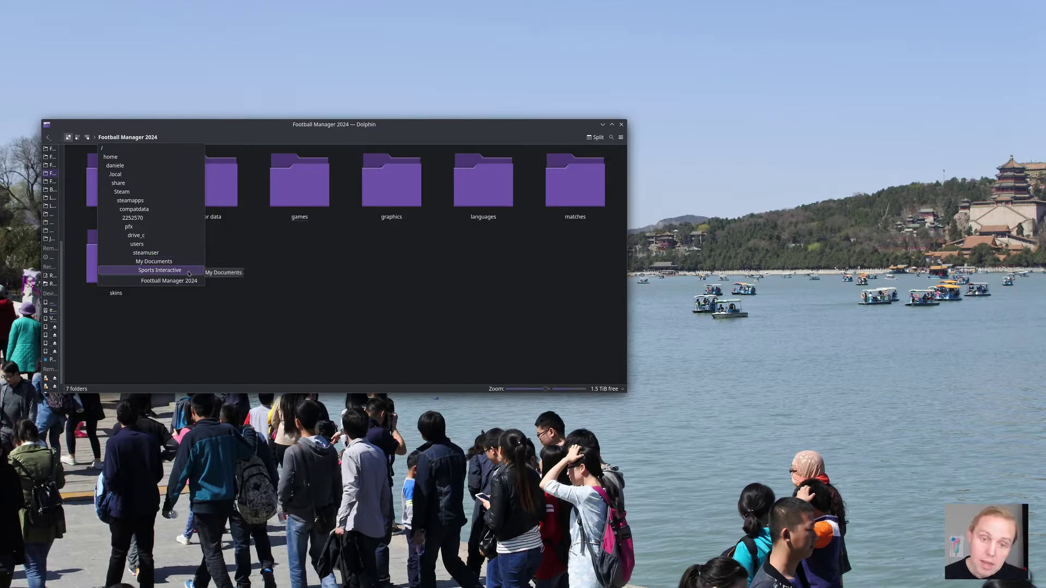
{"action": "left_click", "coordinate": [278, 288]}
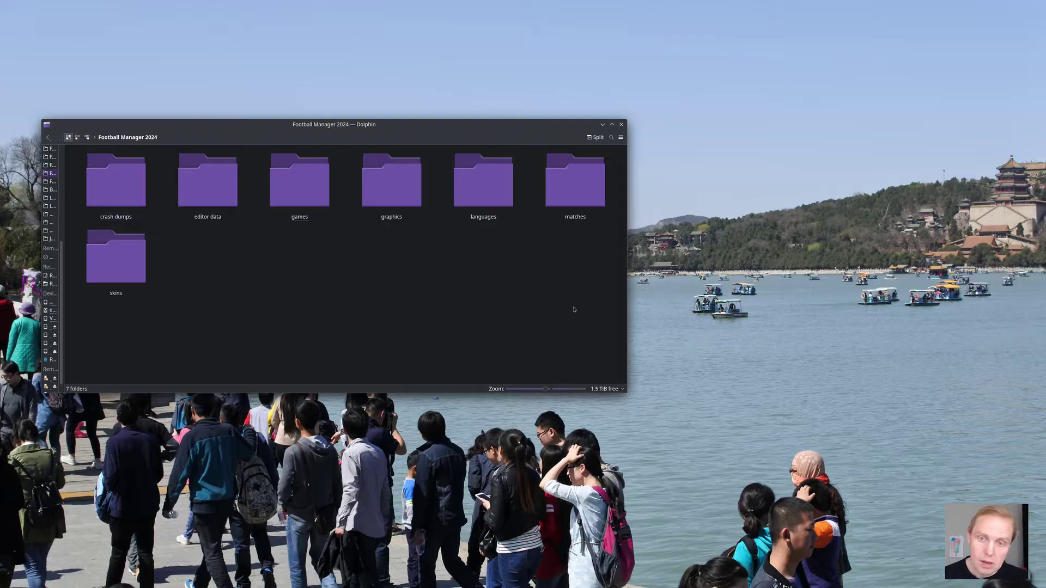